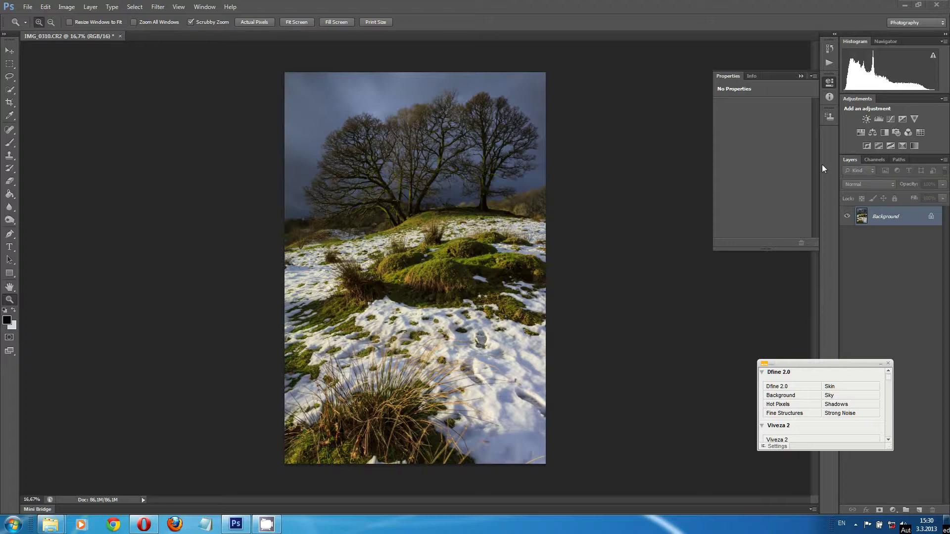
# - Load the RGB composite channel's luminosity as a selection and save it as a new alpha channel
pyautogui.click(875, 160)
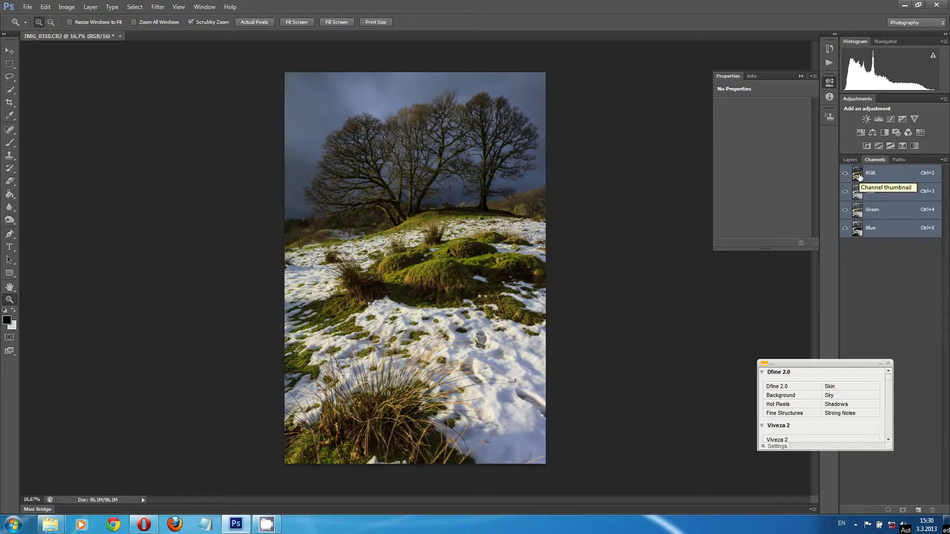
pyautogui.moveTo(859, 177); pyautogui.dragTo(889, 510)
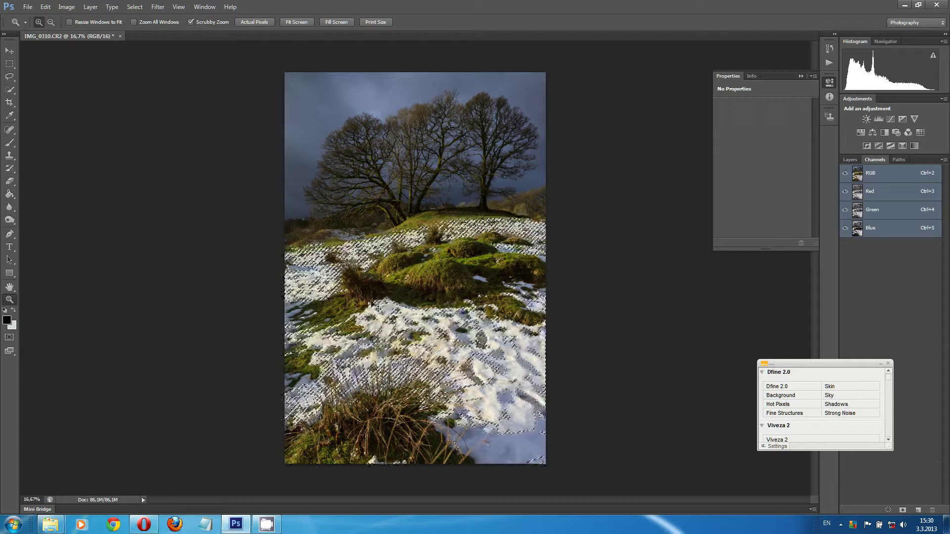
pyautogui.hotkey('ctrl', 'd')
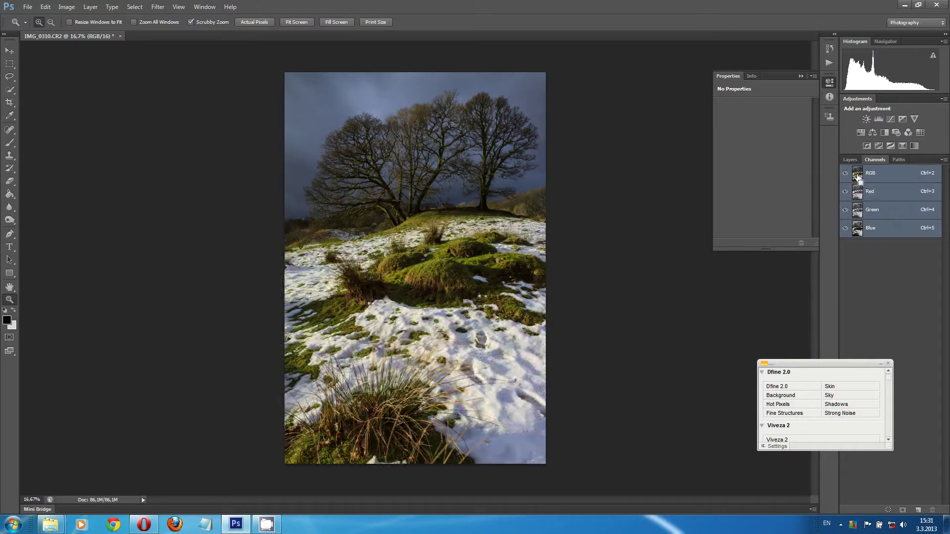
pyautogui.keyDown('ctrl'); pyautogui.click(858, 177); pyautogui.keyUp('ctrl')
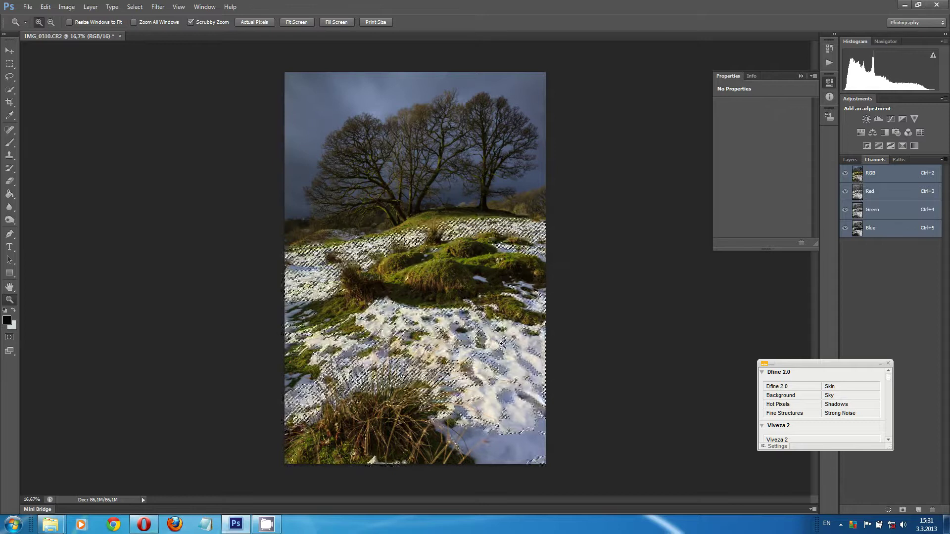
pyautogui.hotkey('ctrl', 'd')
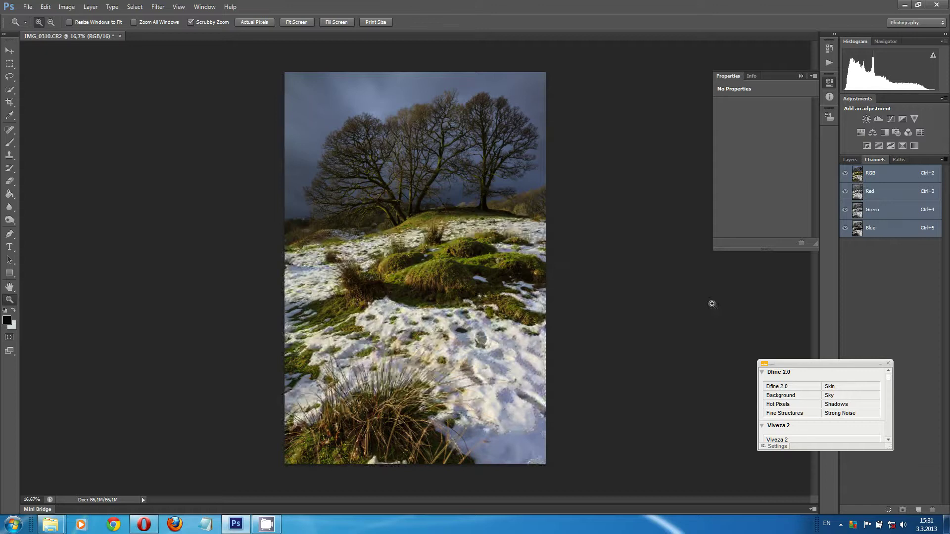
pyautogui.hotkey('ctrl', 'shift', 'd')
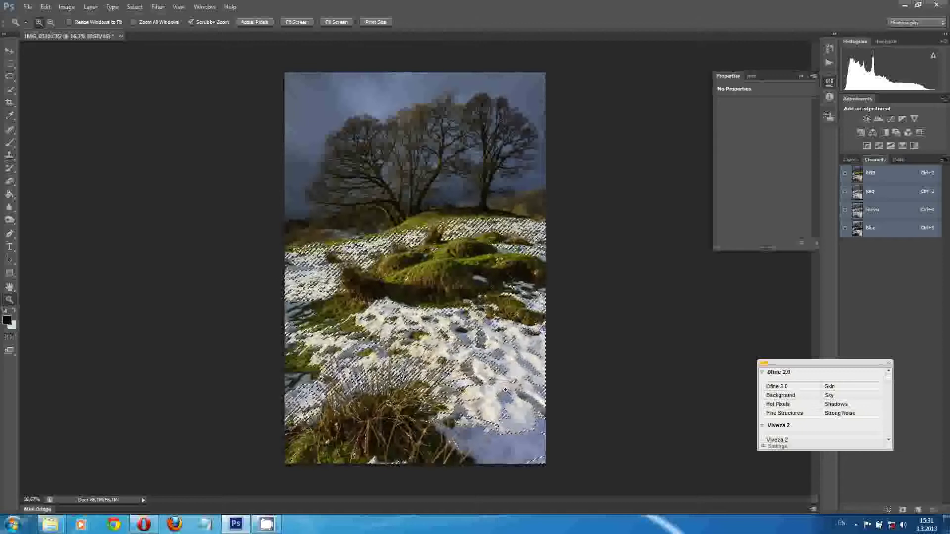
pyautogui.click(904, 511)
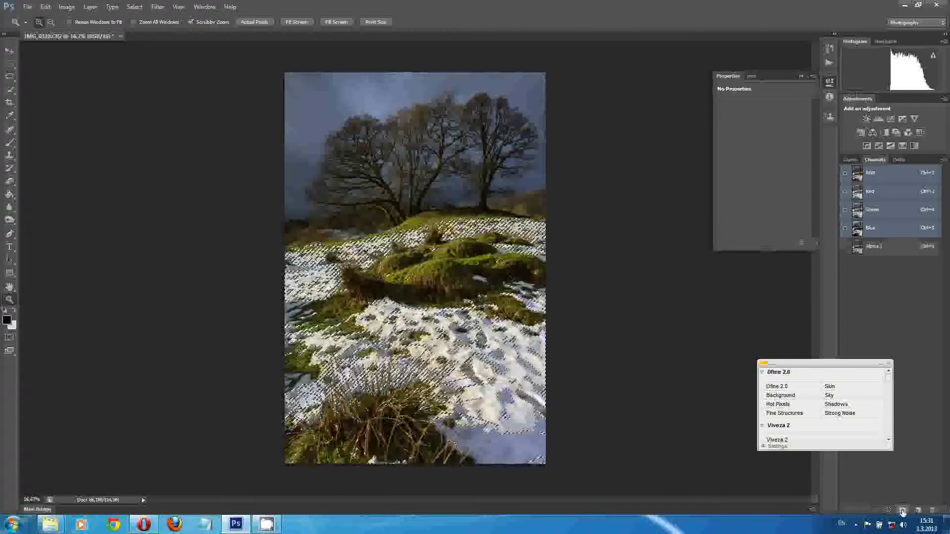
# - Clear the selection and compare the photo with the new alpha channel's overlay shown and hidden
pyautogui.click(875, 250)
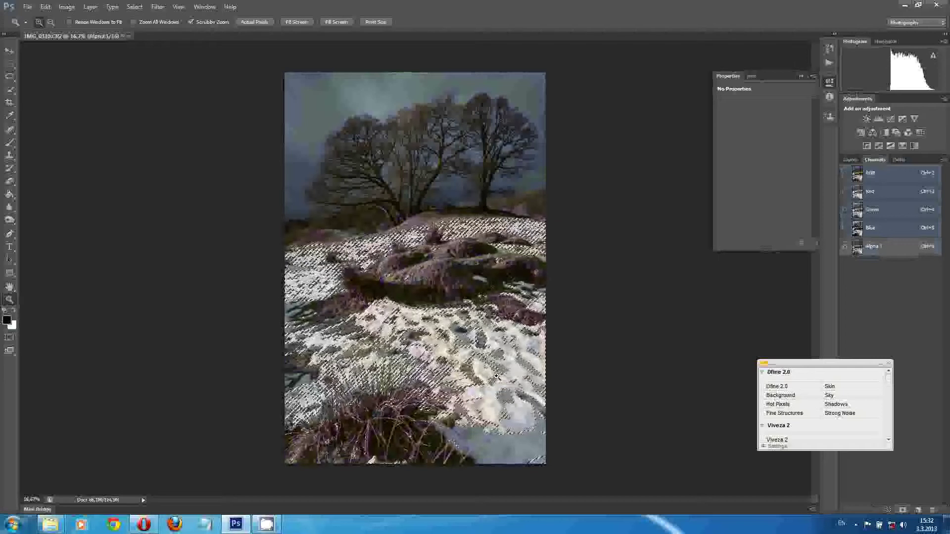
pyautogui.hotkey('ctrl', 'd')
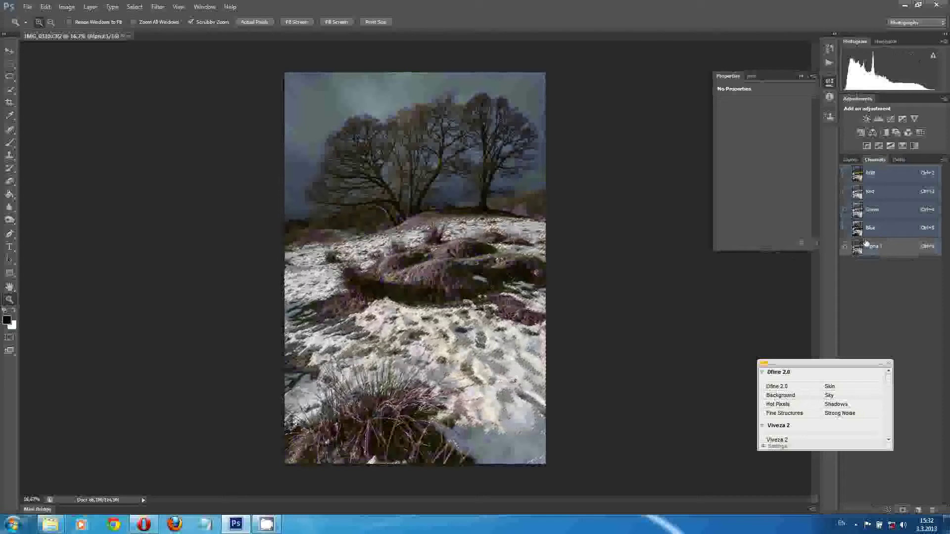
pyautogui.click(845, 246)
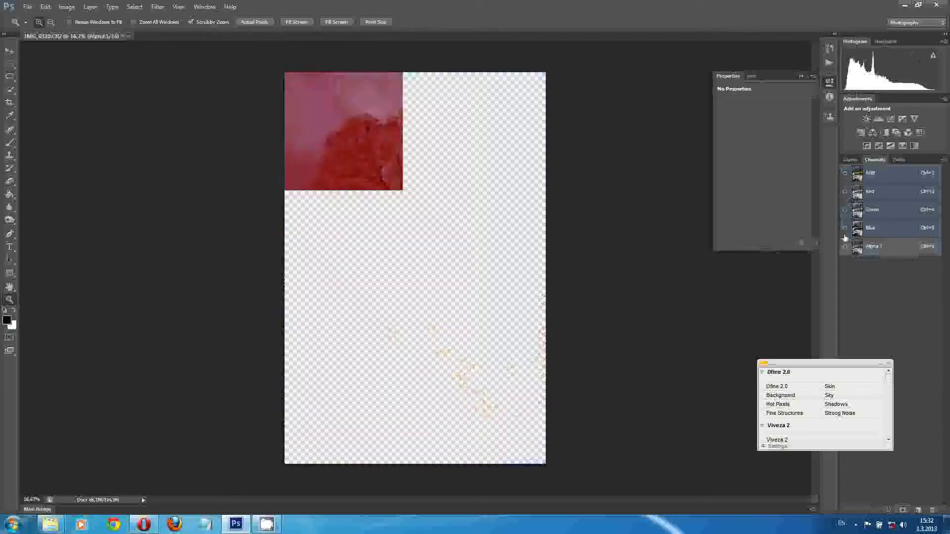
pyautogui.click(845, 246)
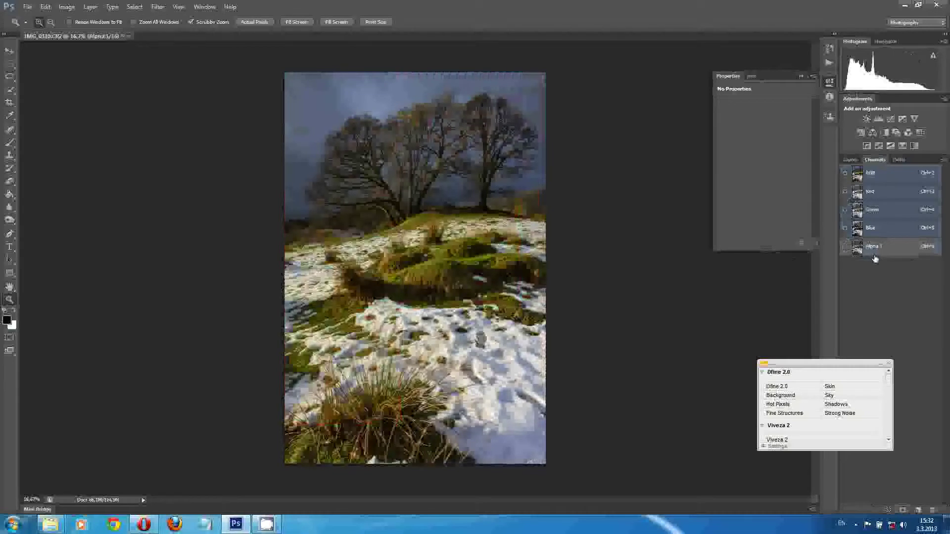
# - Select the new alpha channel and rename it Lights
pyautogui.click(874, 256)
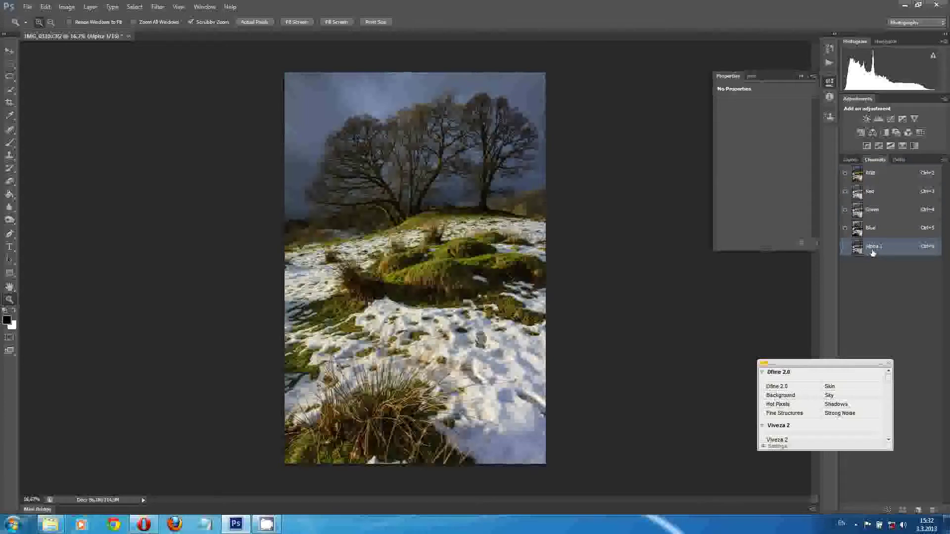
pyautogui.doubleClick(875, 247)
pyautogui.write('Lights')
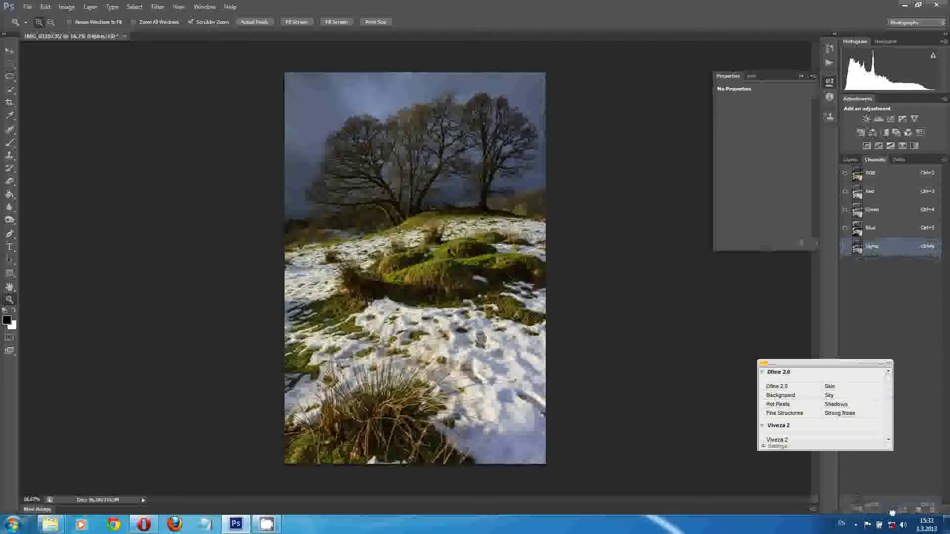
# - Load the Lights channel as a selection
pyautogui.moveTo(890, 514)
pyautogui.mouseDown()
pyautogui.moveTo(902, 332)
pyautogui.moveTo(888, 510)
pyautogui.mouseUp()
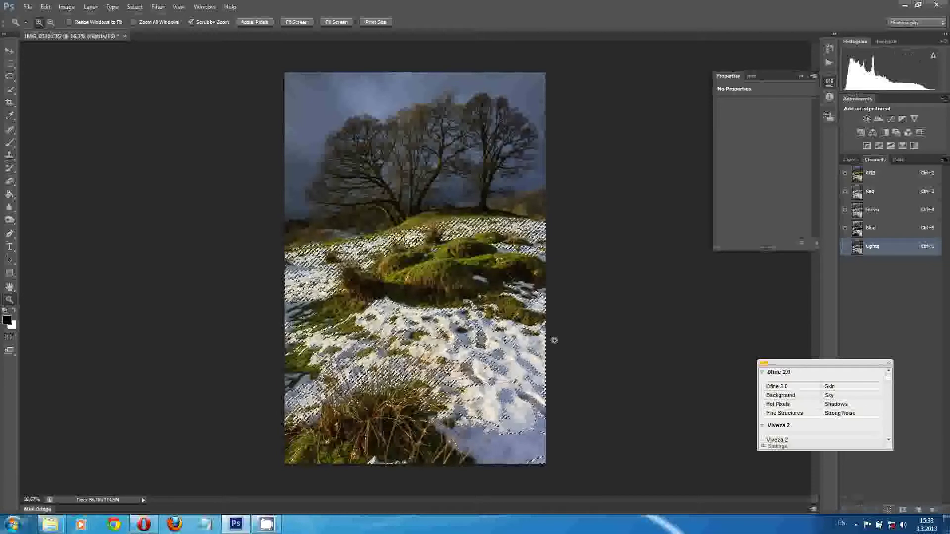
pyautogui.hotkey('ctrl', 'd')
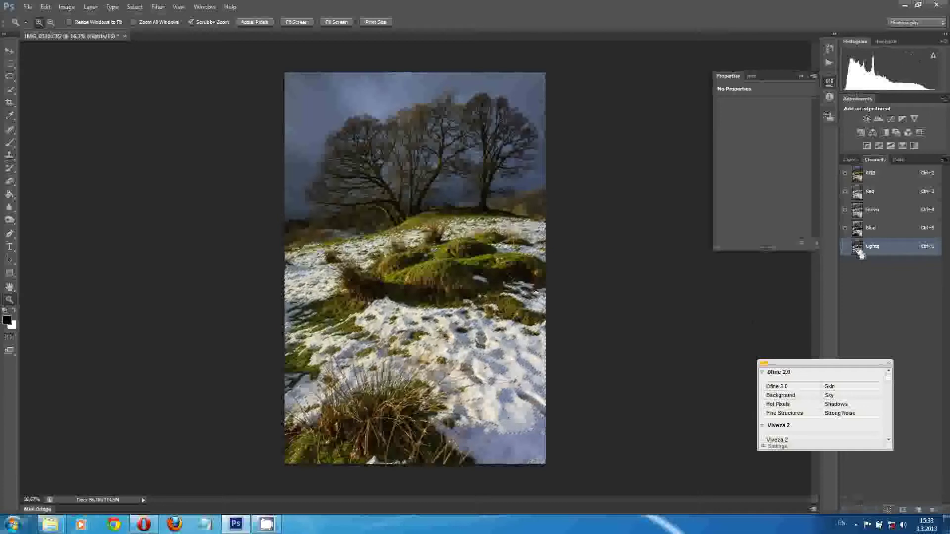
pyautogui.keyDown('ctrl'); pyautogui.click(859, 247); pyautogui.keyUp('ctrl')
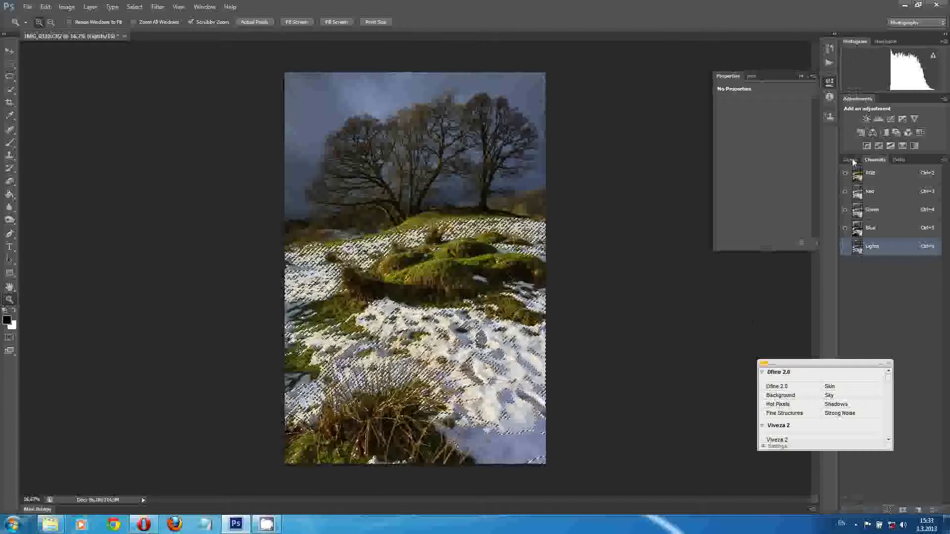
# - Add a Curves adjustment layer named Curves 1 above the Background, masked by the selection, with Luminosity blending mode and 100% opacity
pyautogui.press('F7')
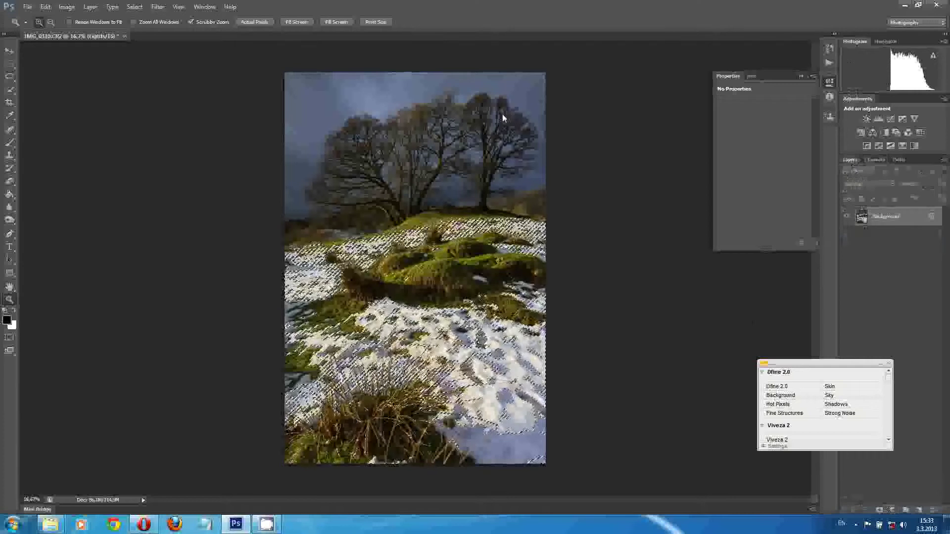
pyautogui.click(97, 8)
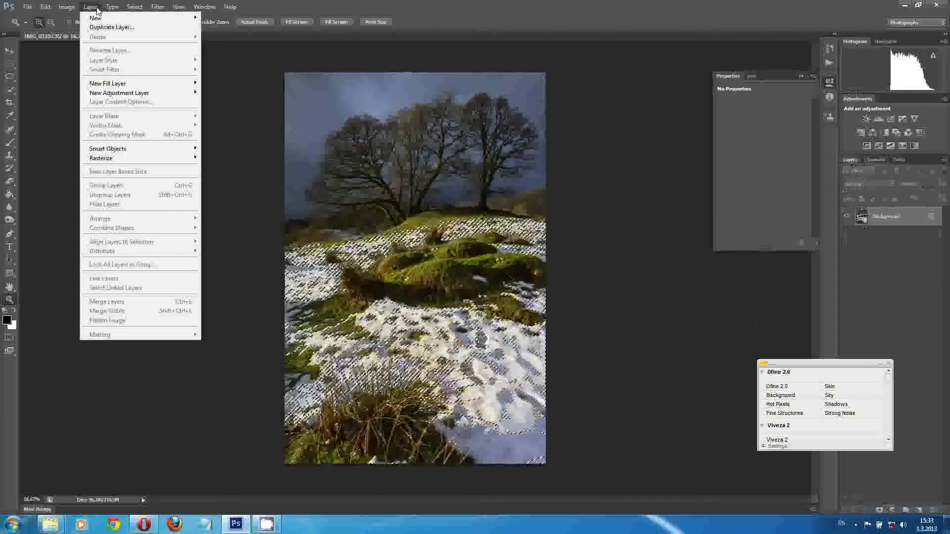
pyautogui.moveTo(142, 93)
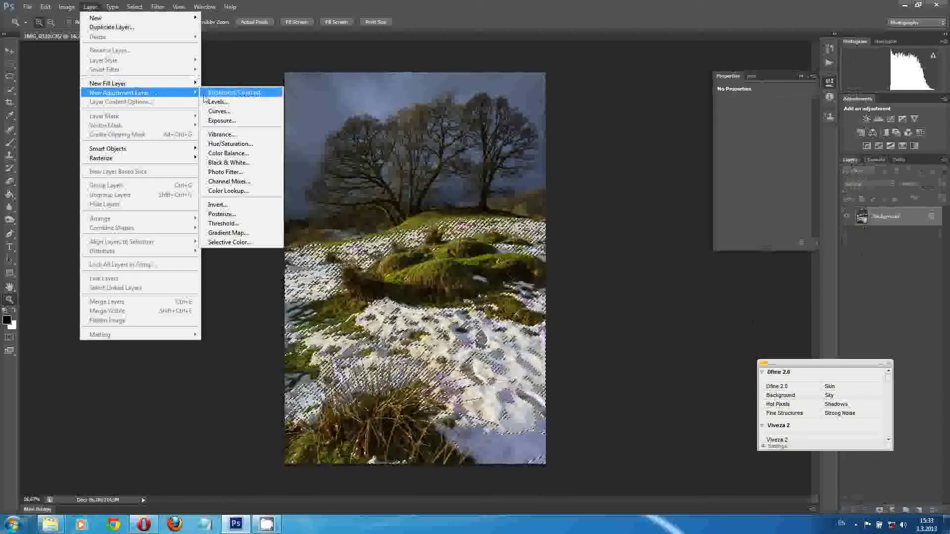
pyautogui.click(223, 114)
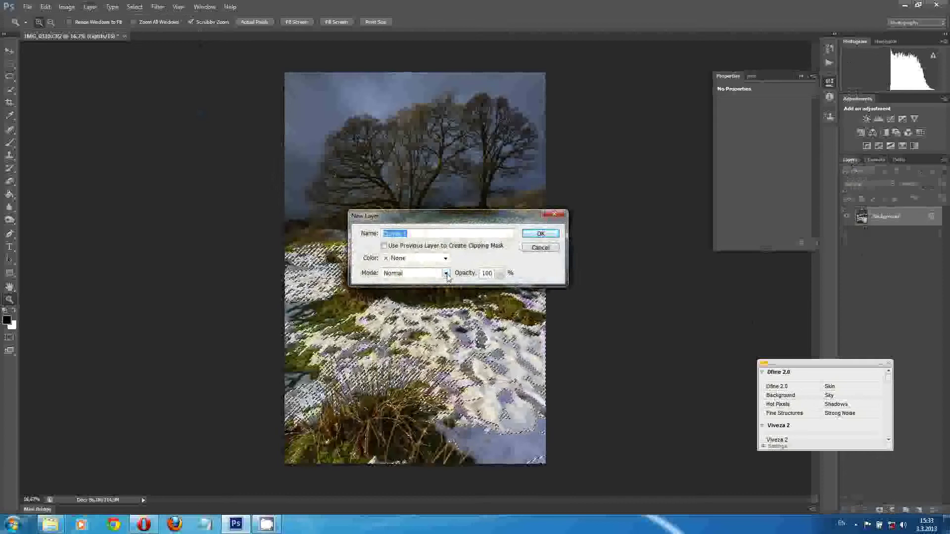
pyautogui.click(446, 275)
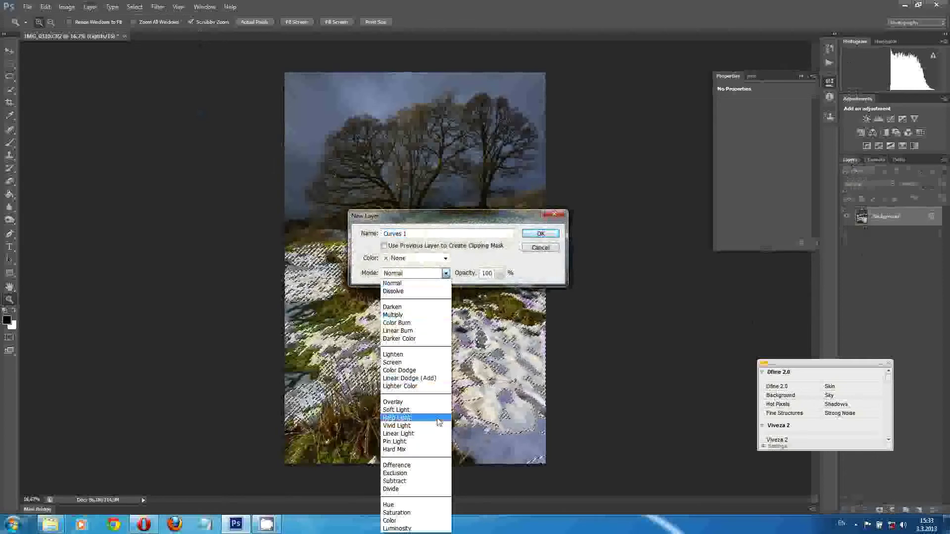
pyautogui.click(416, 528)
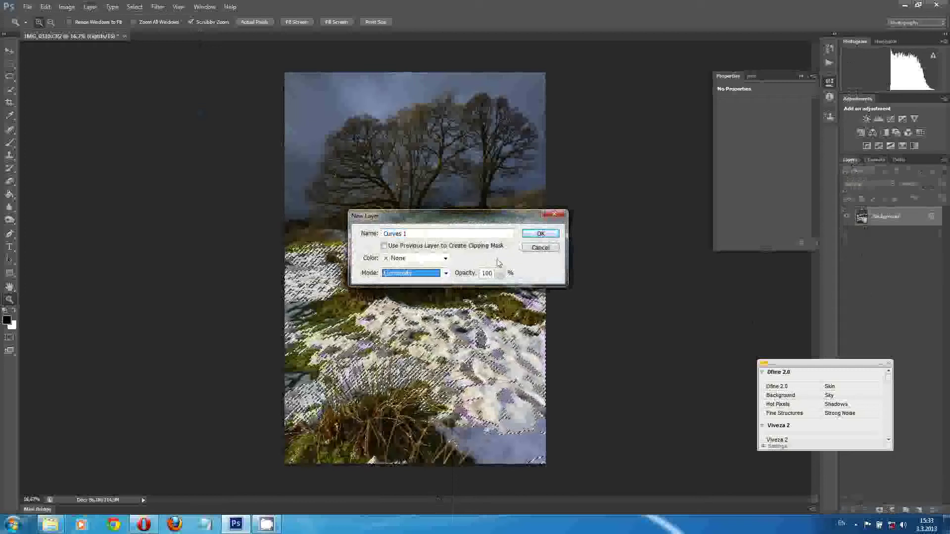
pyautogui.click(540, 235)
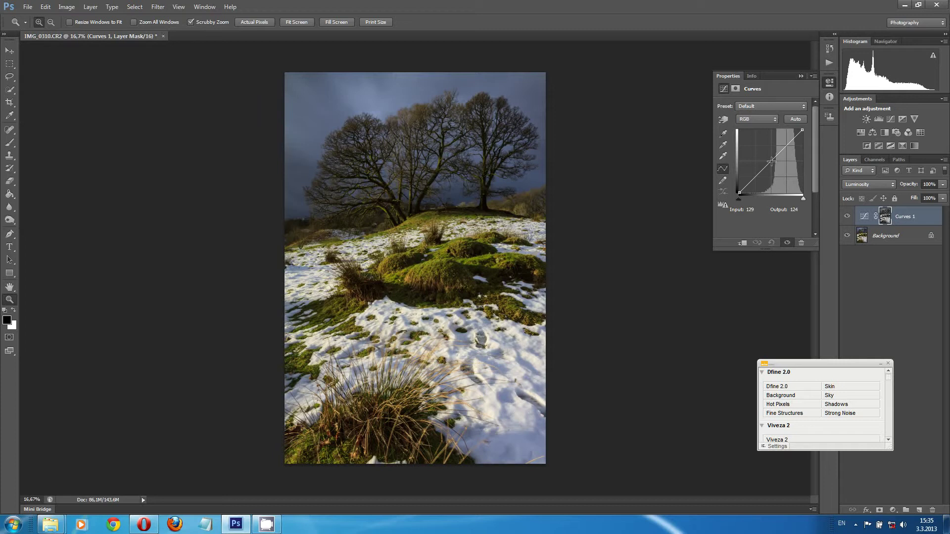
# - Anchor the RGB curve with highlight and shadow points and lower its midtone point to input 104, output 96
pyautogui.click(770, 161)
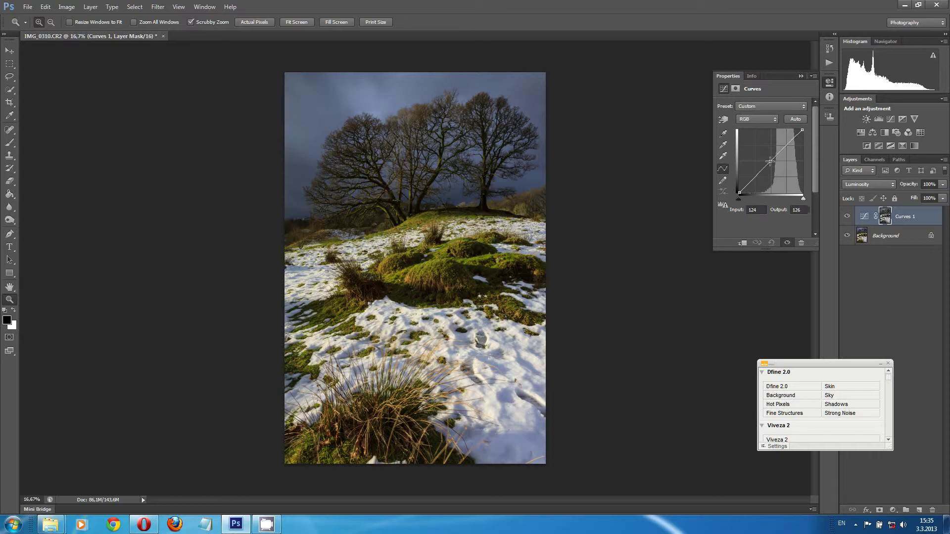
pyautogui.click(787, 145)
pyautogui.click(752, 180)
pyautogui.moveTo(787, 146); pyautogui.dragTo(765, 169)
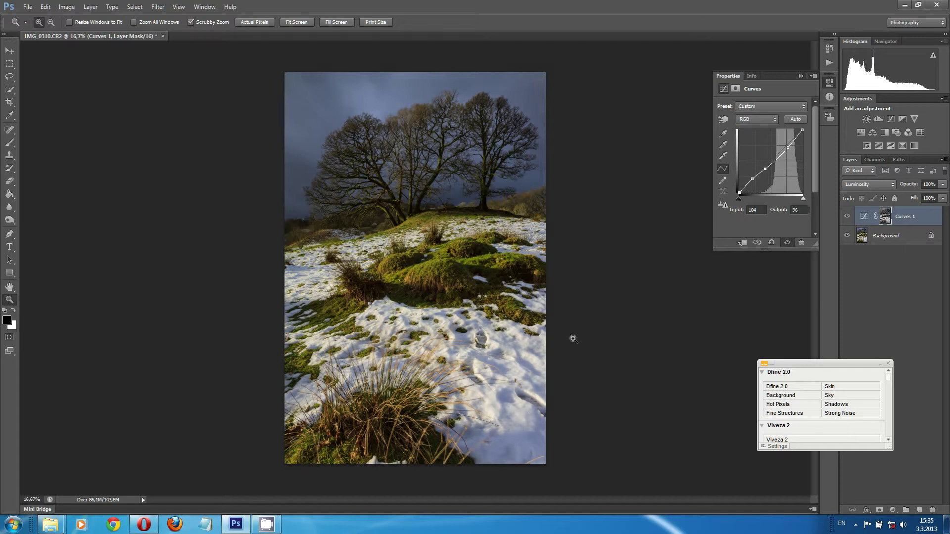
# - Compare the snowy foreground up close with the Curves 1 layer hidden and shown
pyautogui.click(524, 420)
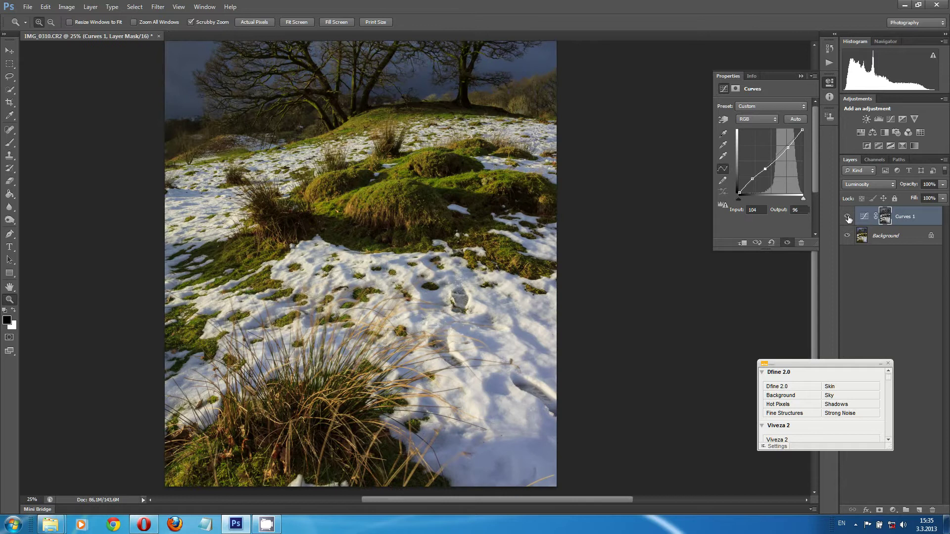
pyautogui.click(848, 216)
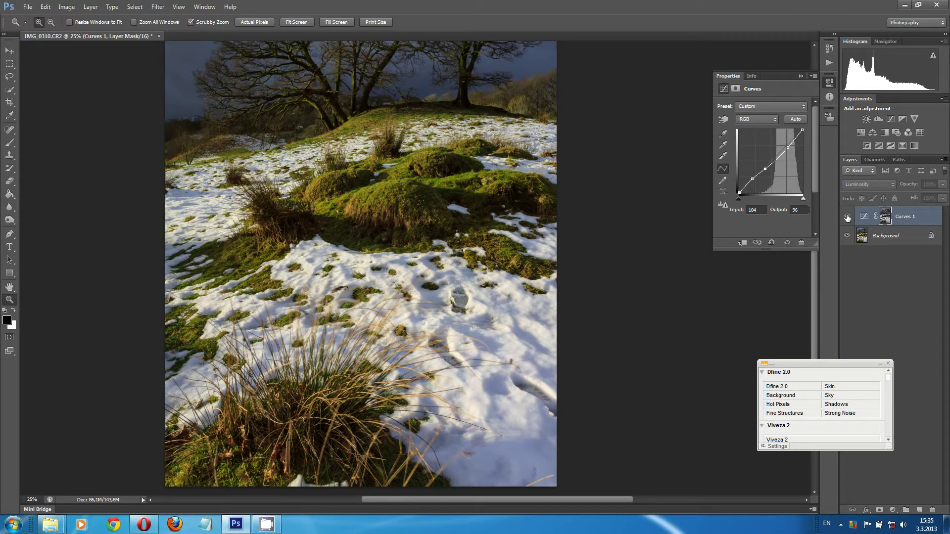
pyautogui.click(847, 217)
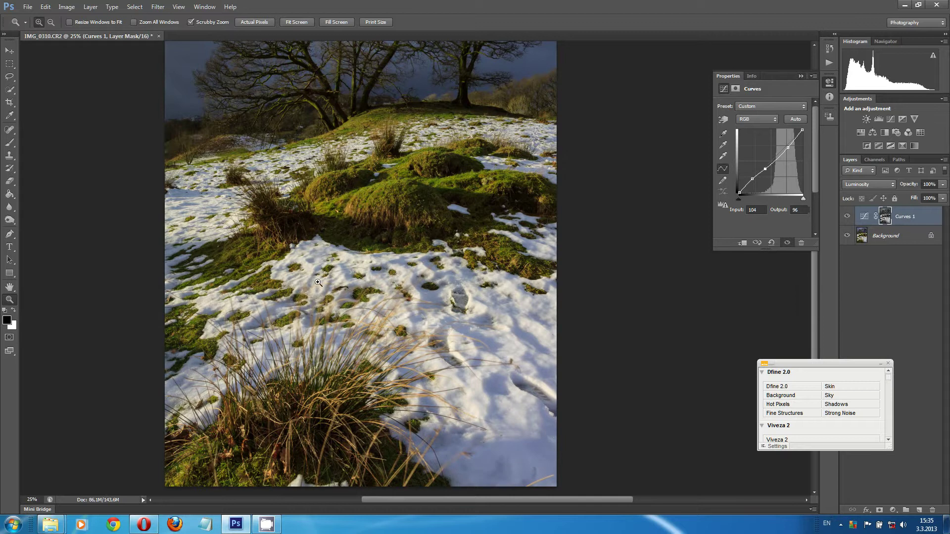
# - Increase the contrast of the Curves 1 layer mask with Levels, setting input black to 26 and input white to 213
pyautogui.click(883, 221)
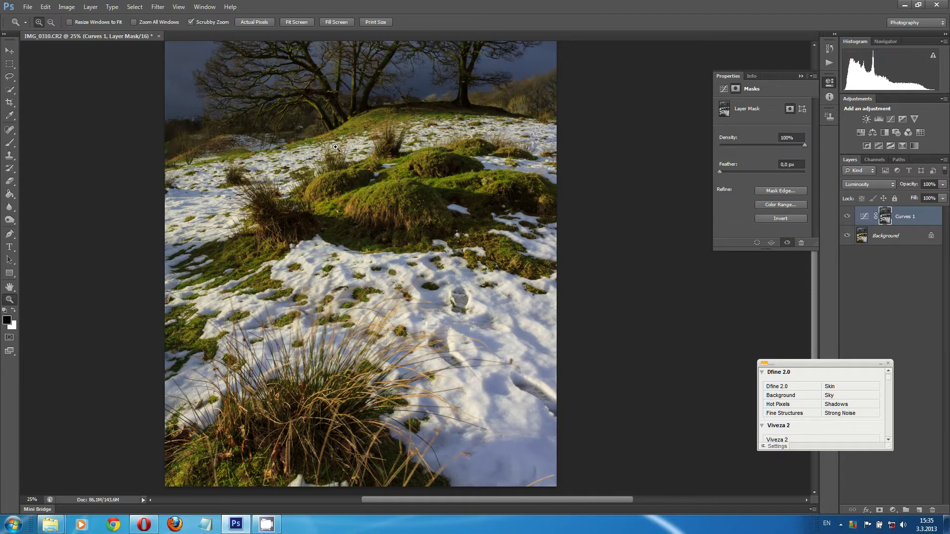
pyautogui.click(71, 8)
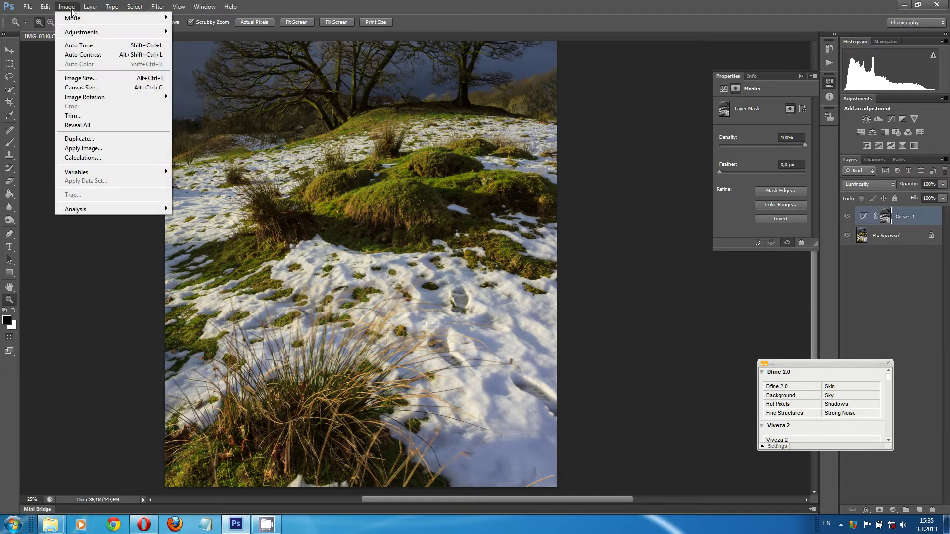
pyautogui.moveTo(92, 32)
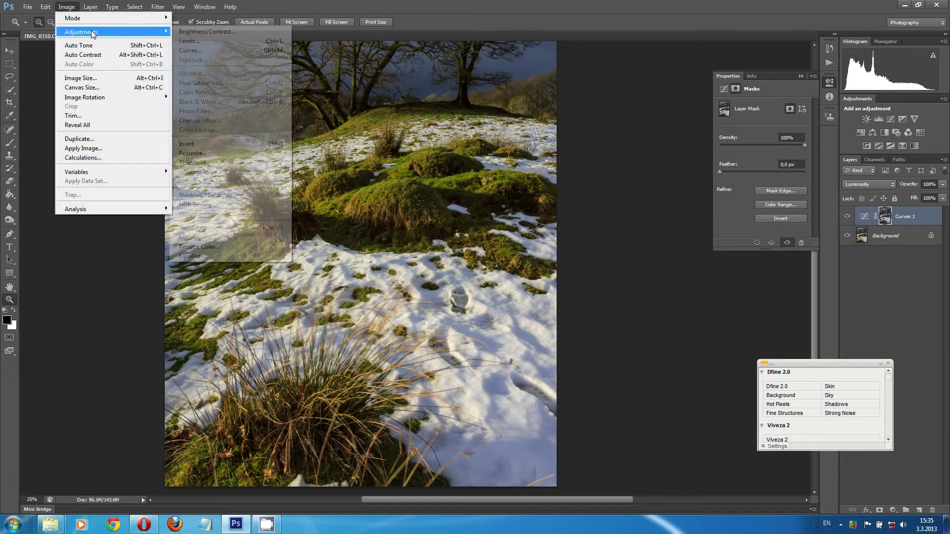
pyautogui.click(206, 43)
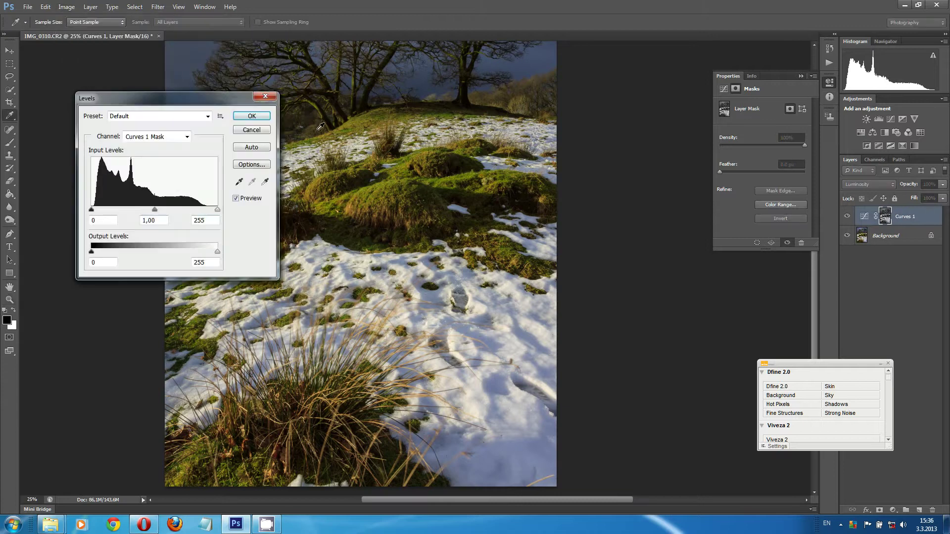
pyautogui.moveTo(92, 210); pyautogui.dragTo(104, 210)
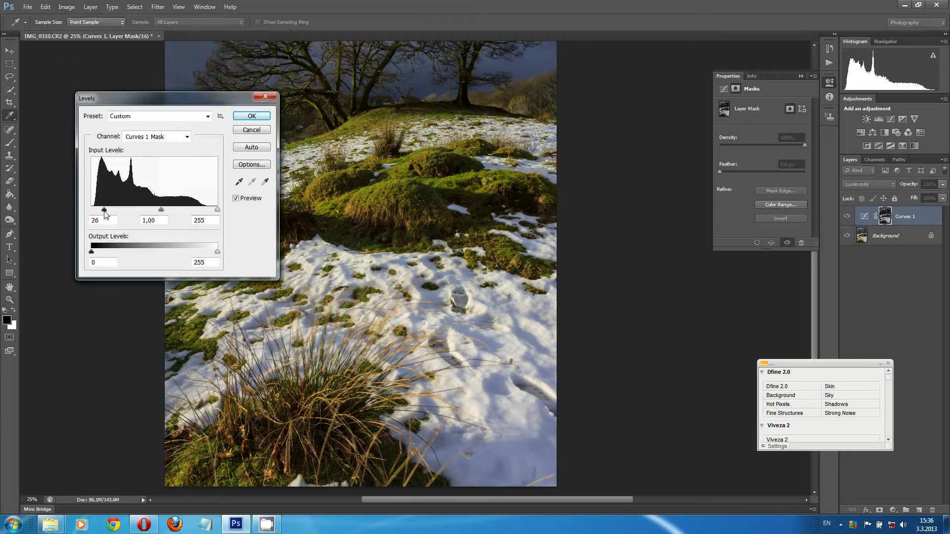
pyautogui.moveTo(218, 210); pyautogui.dragTo(197, 213)
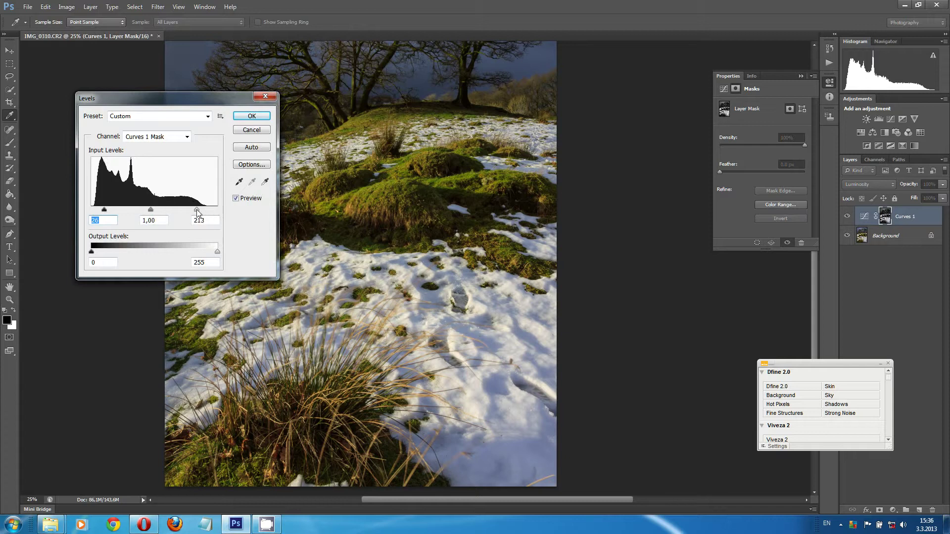
pyautogui.click(236, 199)
pyautogui.click(236, 198)
pyautogui.click(236, 199)
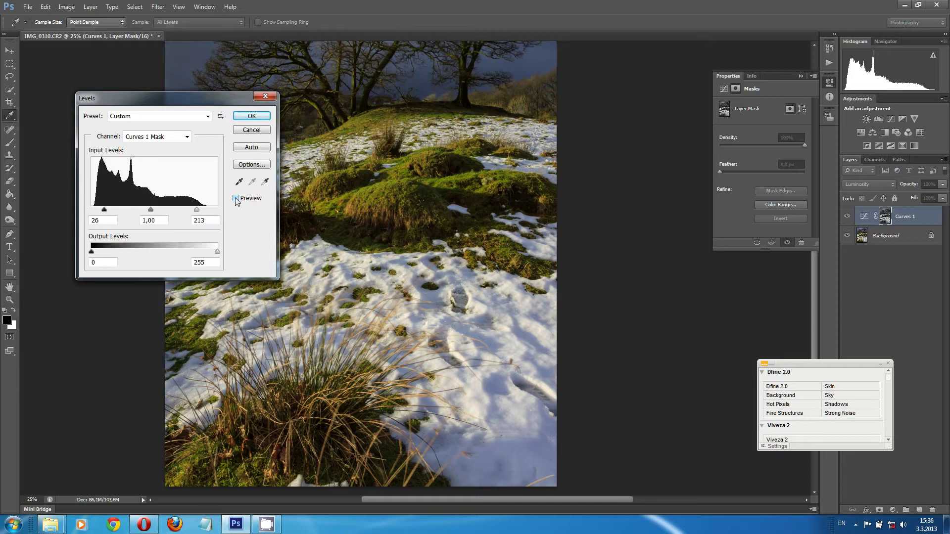
pyautogui.click(236, 199)
pyautogui.click(252, 116)
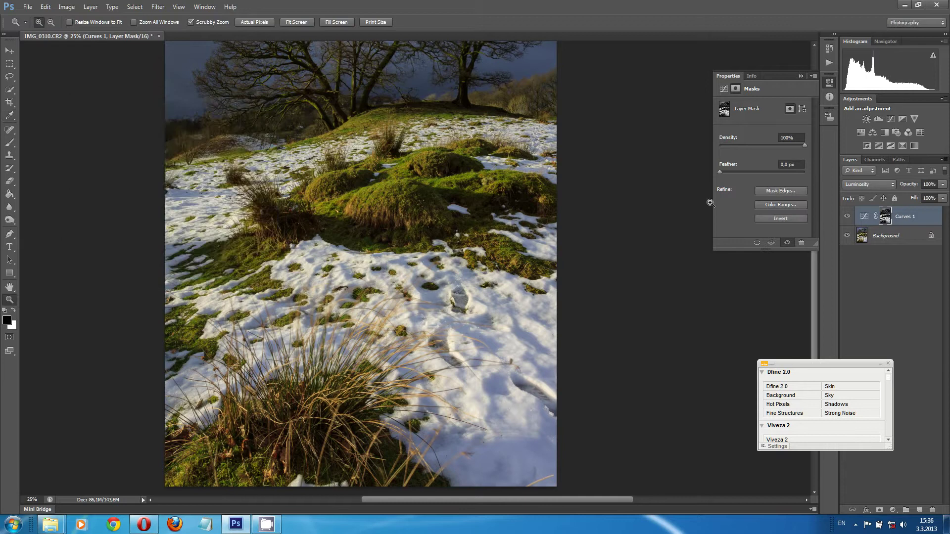
# - Compare the photo with the Curves 1 layer hidden and shown to judge the effect of the higher-contrast mask
pyautogui.click(847, 217)
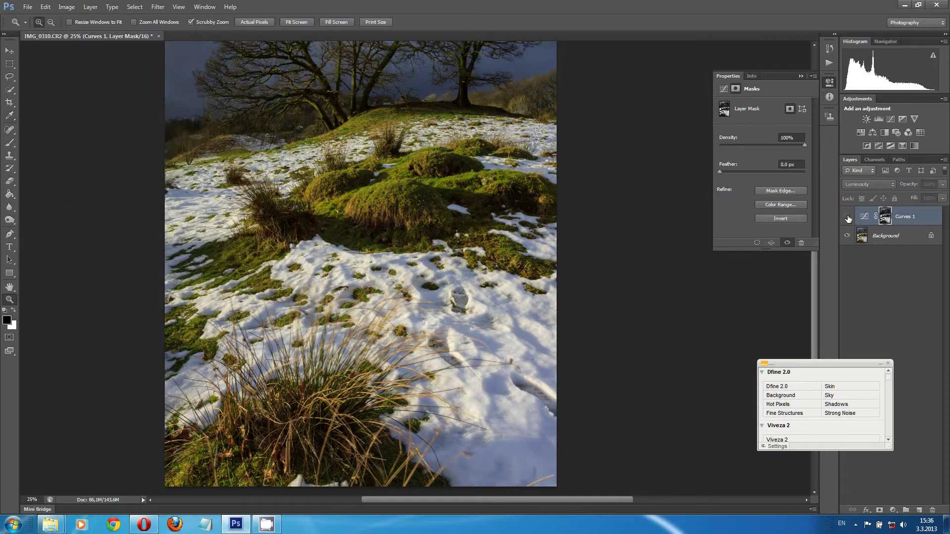
pyautogui.click(847, 217)
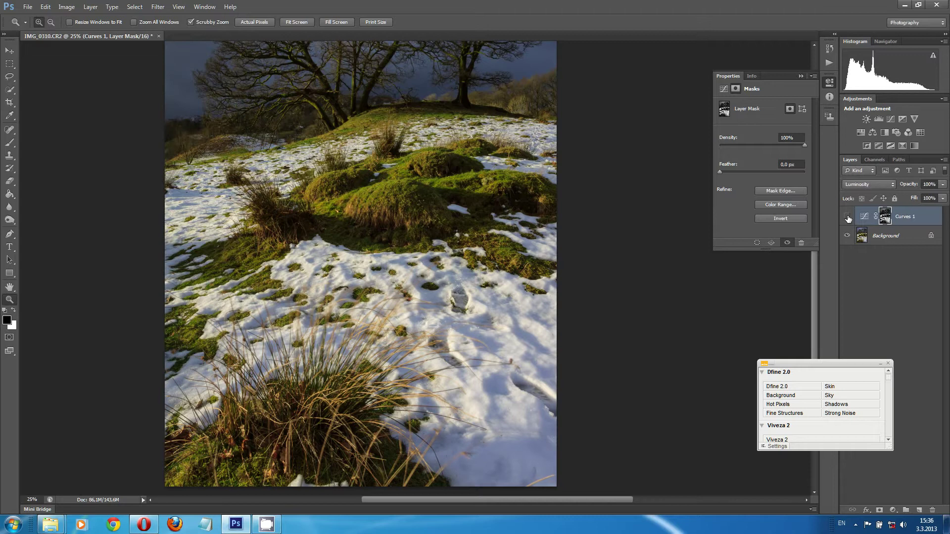
pyautogui.click(847, 217)
pyautogui.click(848, 217)
# - Soften the Curves 1 layer mask with a Gaussian Blur of 25.0 pixels radius
pyautogui.click(501, 369)
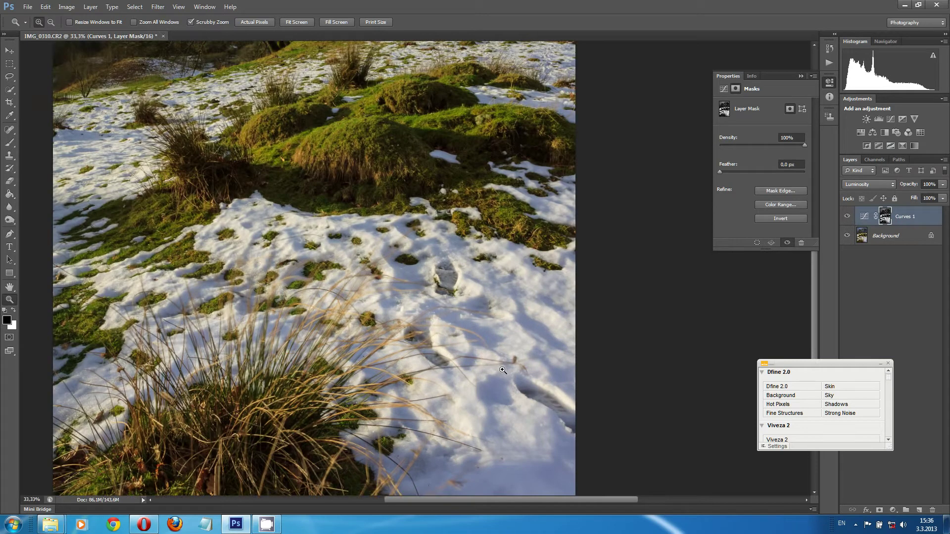
pyautogui.click(503, 370)
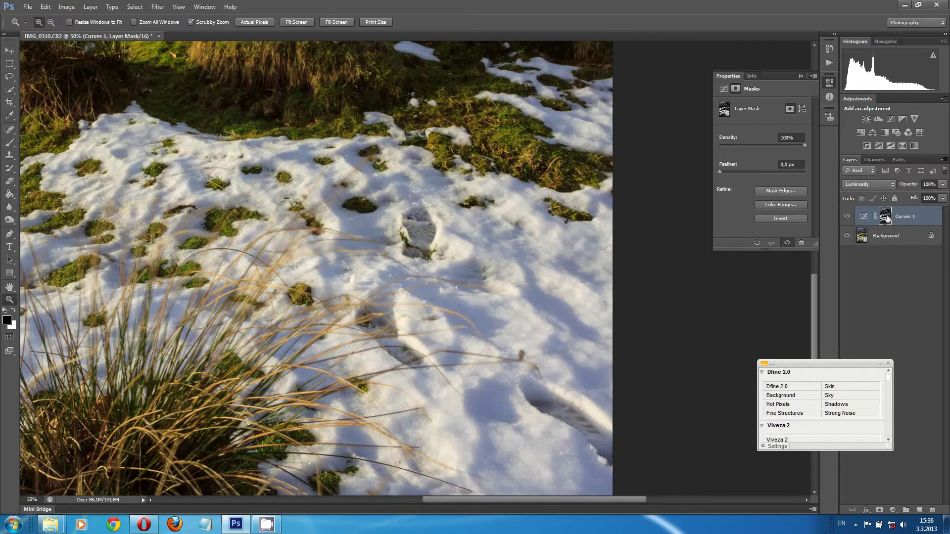
pyautogui.click(158, 7)
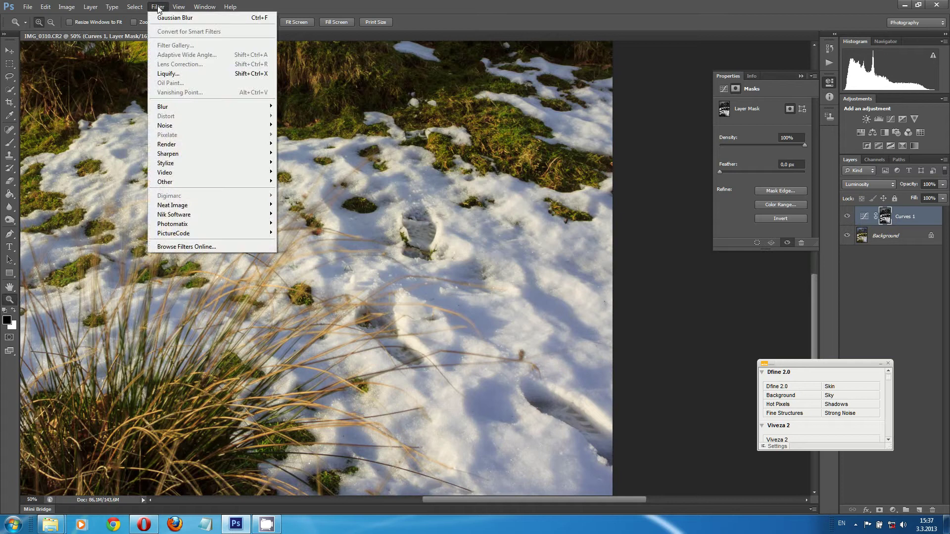
pyautogui.moveTo(267, 107)
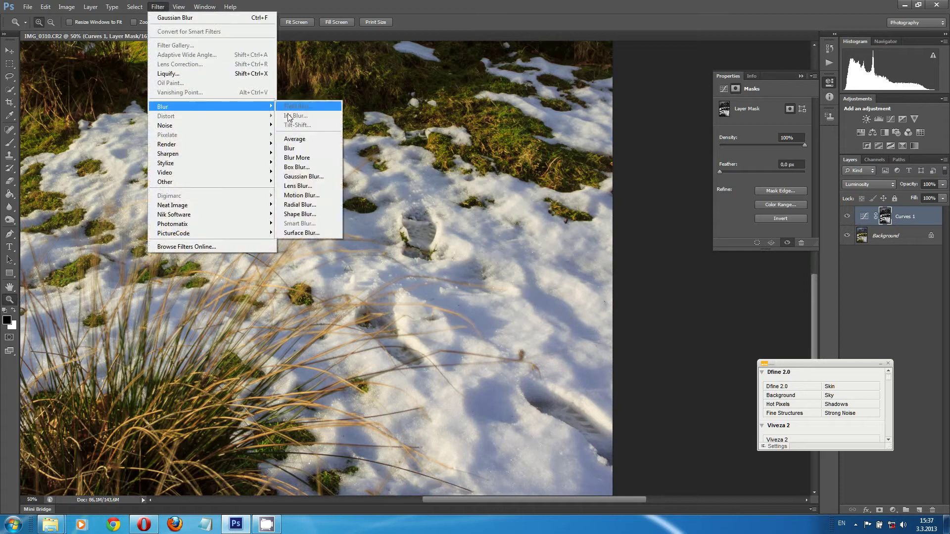
pyautogui.click(305, 178)
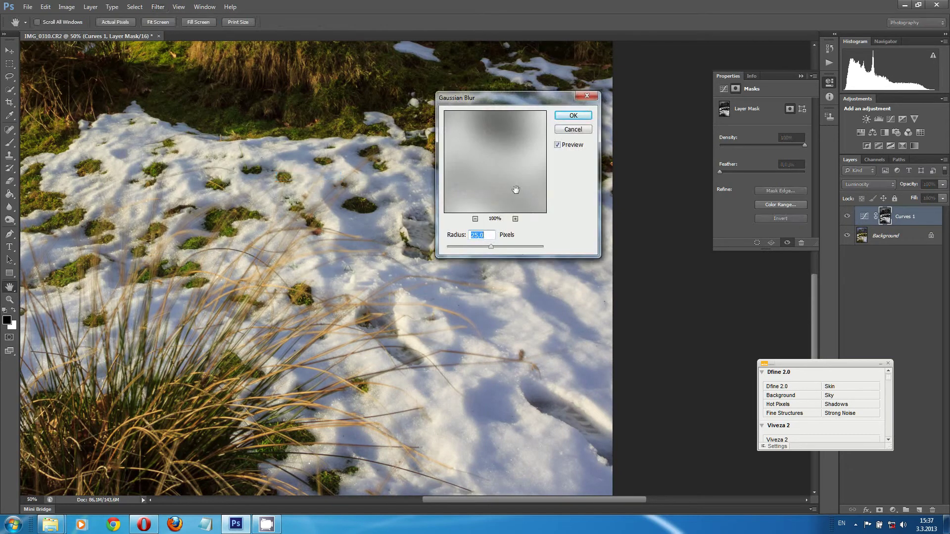
pyautogui.click(583, 120)
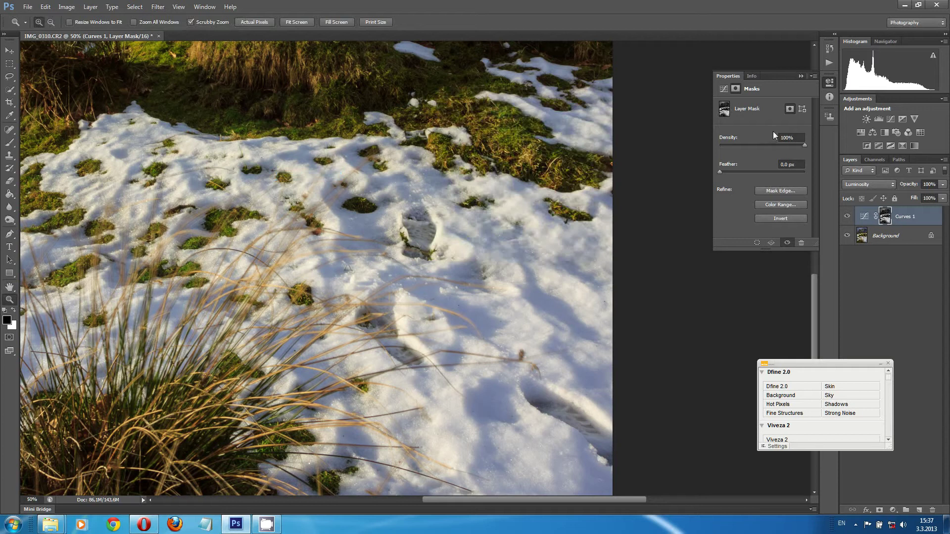
# - Compare the footprints and snow up close with the blurred-mask Curves 1 layer hidden and shown
pyautogui.click(849, 217)
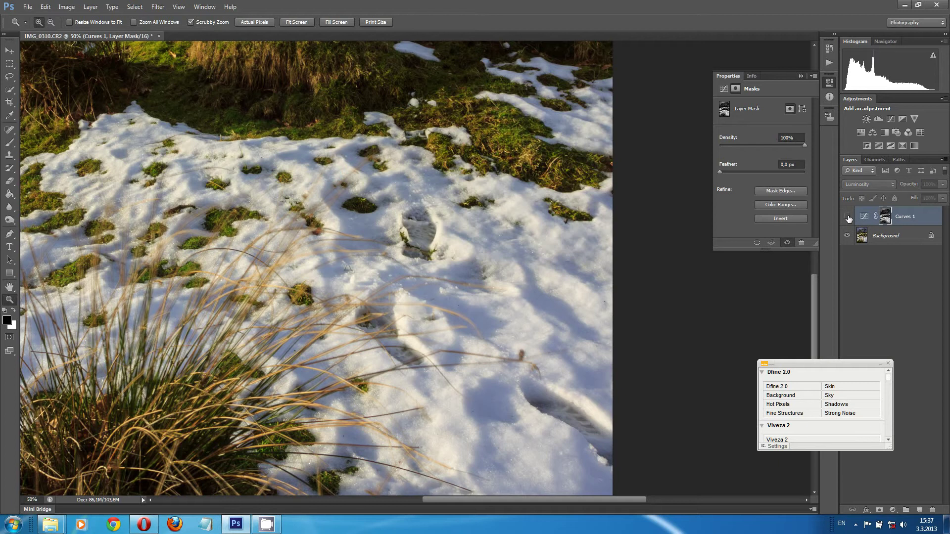
pyautogui.click(849, 218)
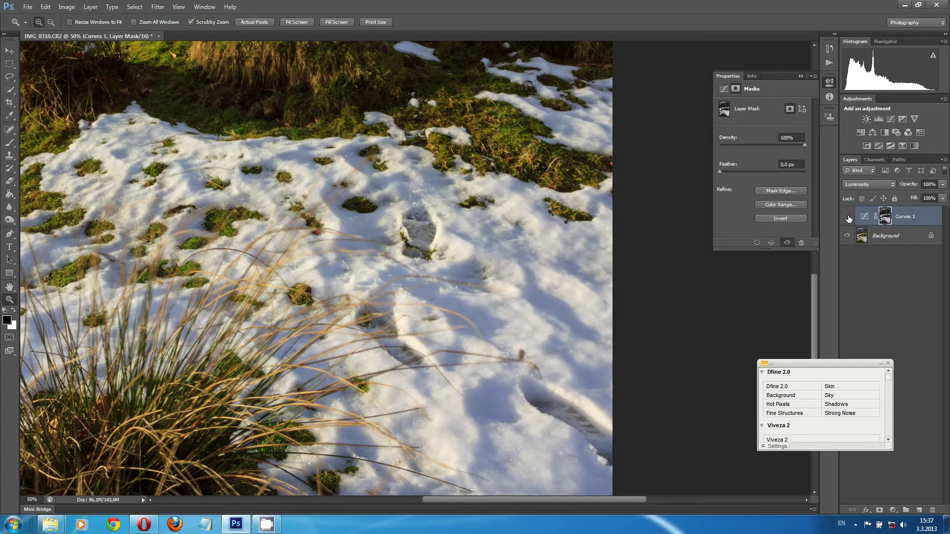
pyautogui.click(848, 218)
pyautogui.click(848, 218)
# - Compare the snow in the Levels and Gaussian Blur history states, ending on the Gaussian Blur state
pyautogui.click(829, 49)
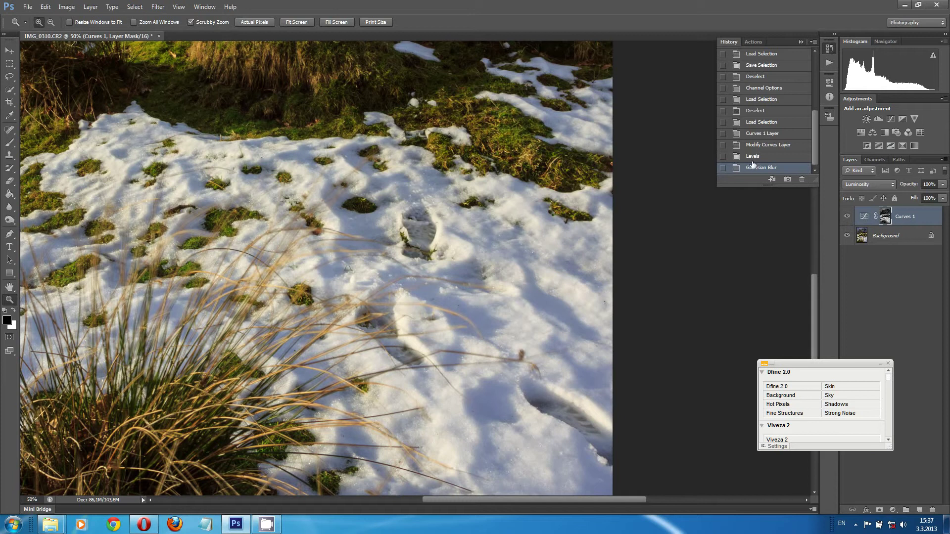
pyautogui.click(753, 156)
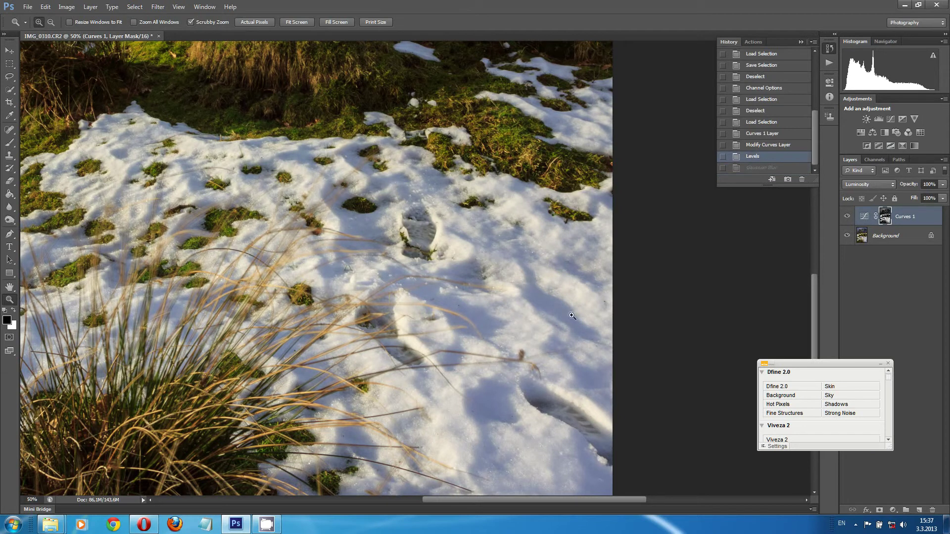
pyautogui.click(759, 168)
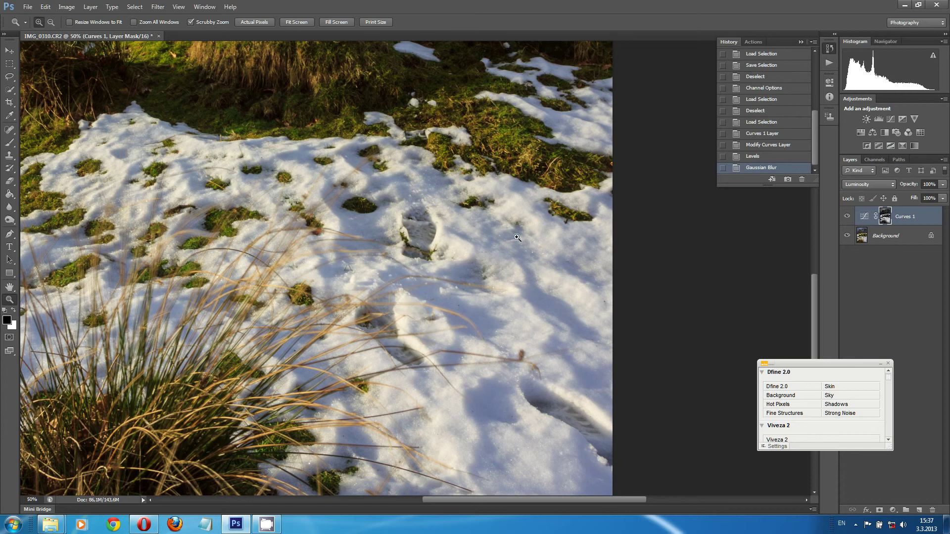
pyautogui.rightClick(470, 228)
pyautogui.click(505, 238)
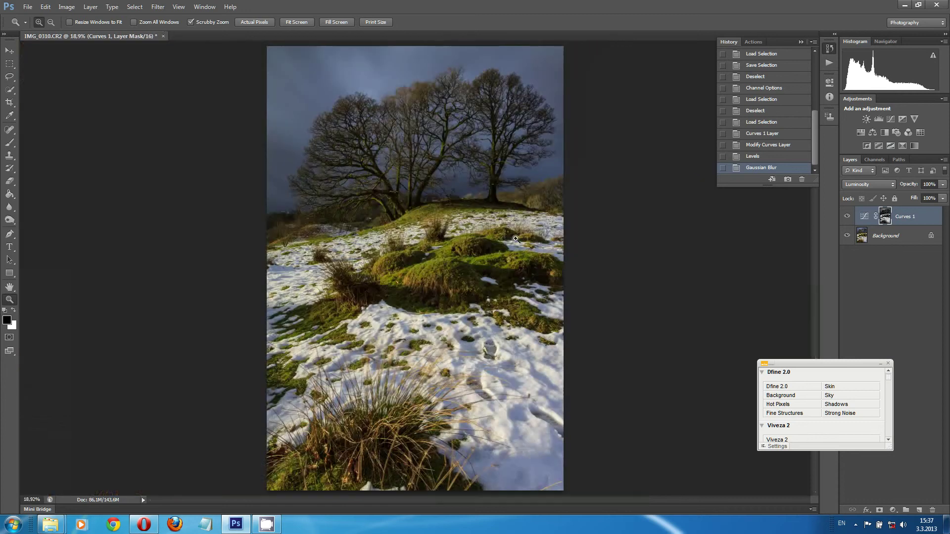